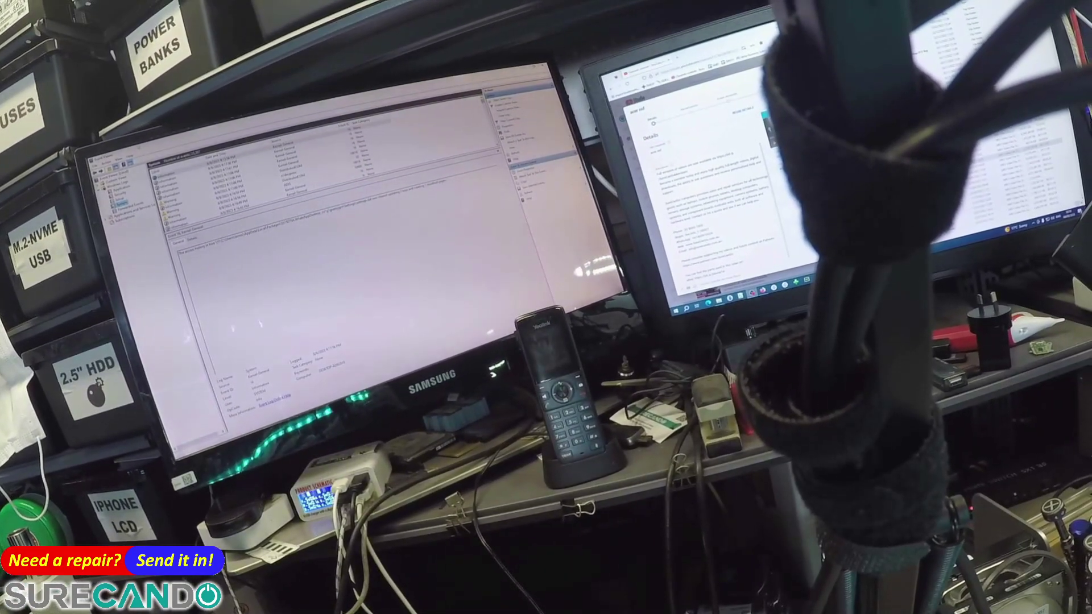
Review a warning and the Service Control Manager error, then enlarge the event list.
left_click(293, 182)
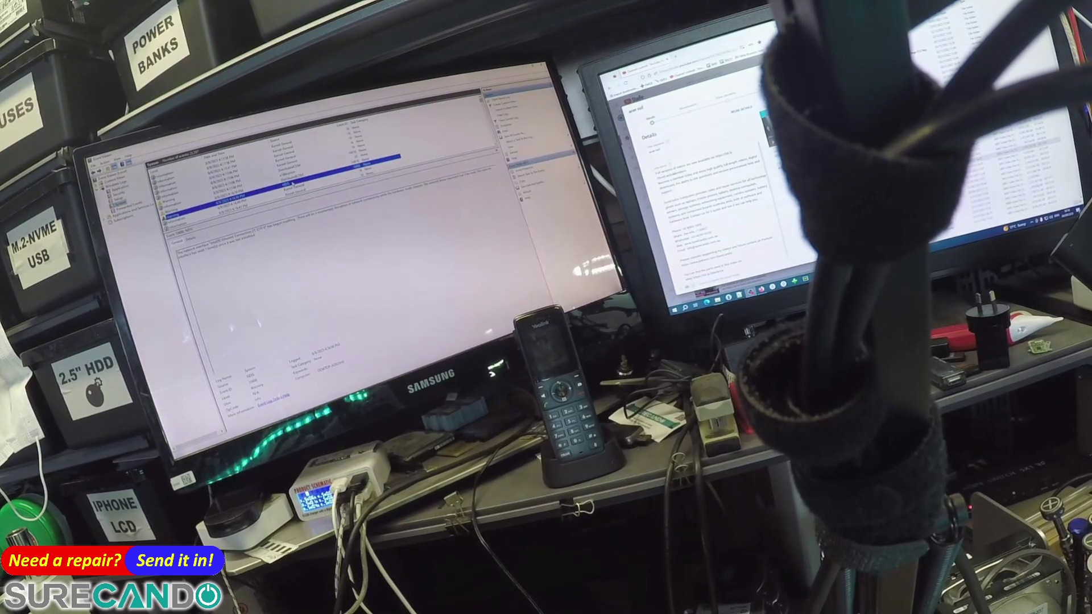
scroll(292, 183, "down", 3)
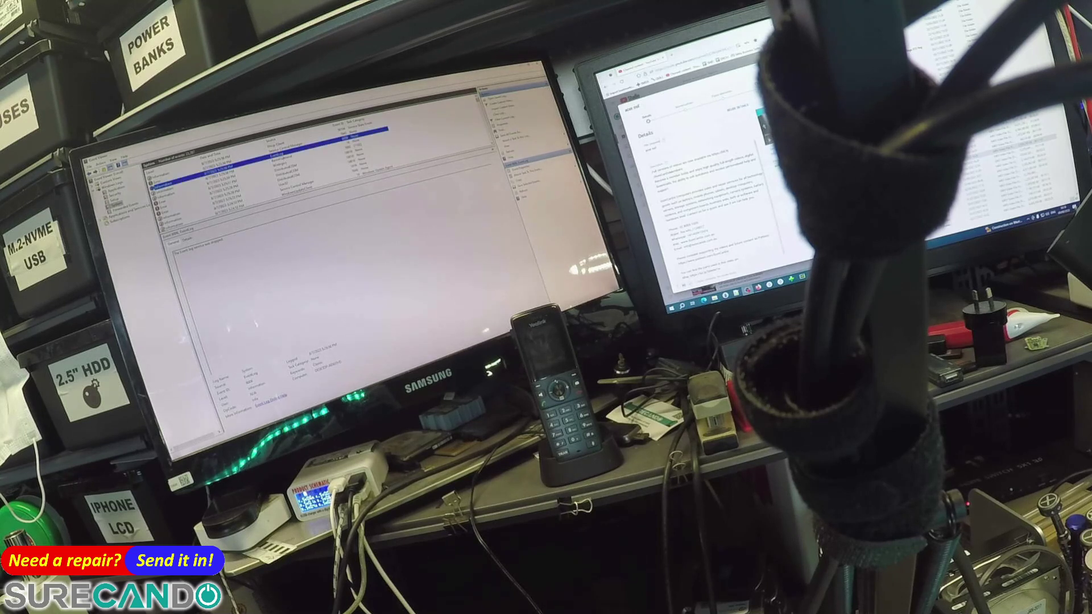
key("Up")
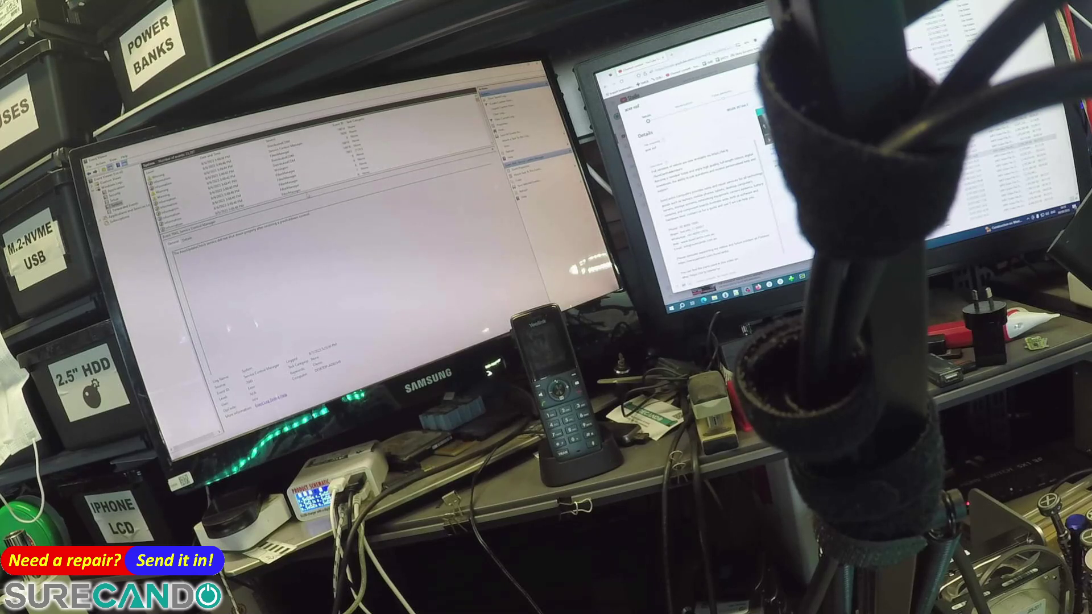
left_click_drag(325, 209, 325, 260)
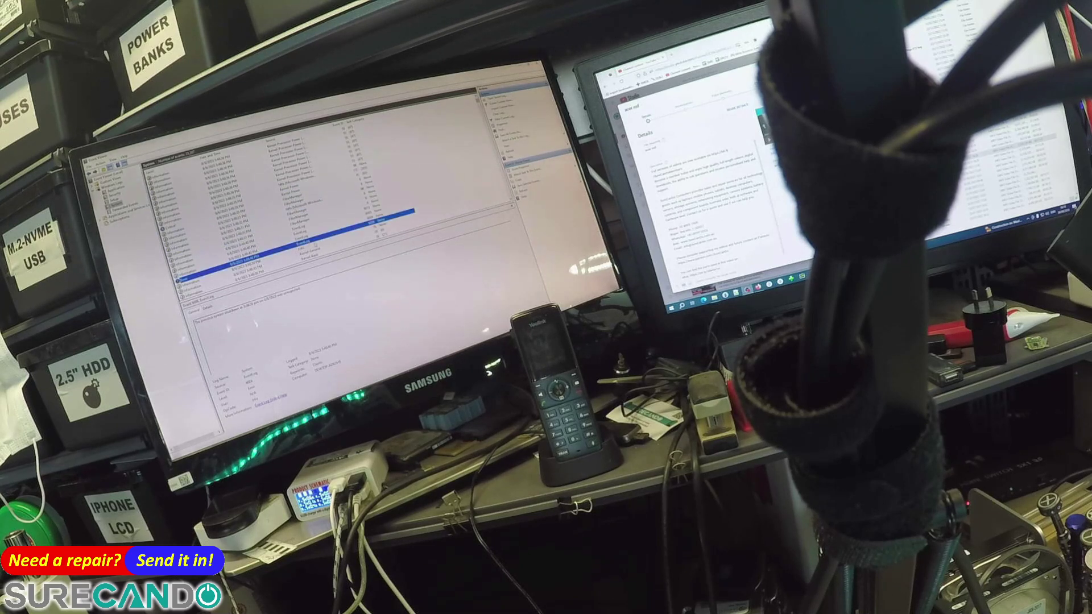
scroll(282, 222, "down", 1)
scroll(282, 221, "down", 2)
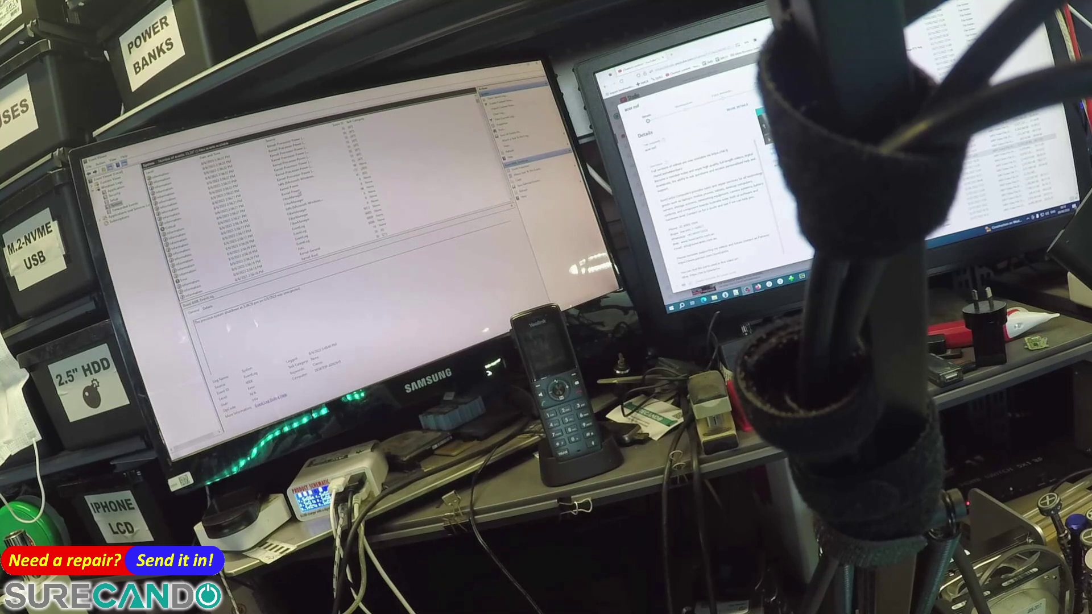
scroll(281, 222, "down", 2)
scroll(282, 222, "down", 2)
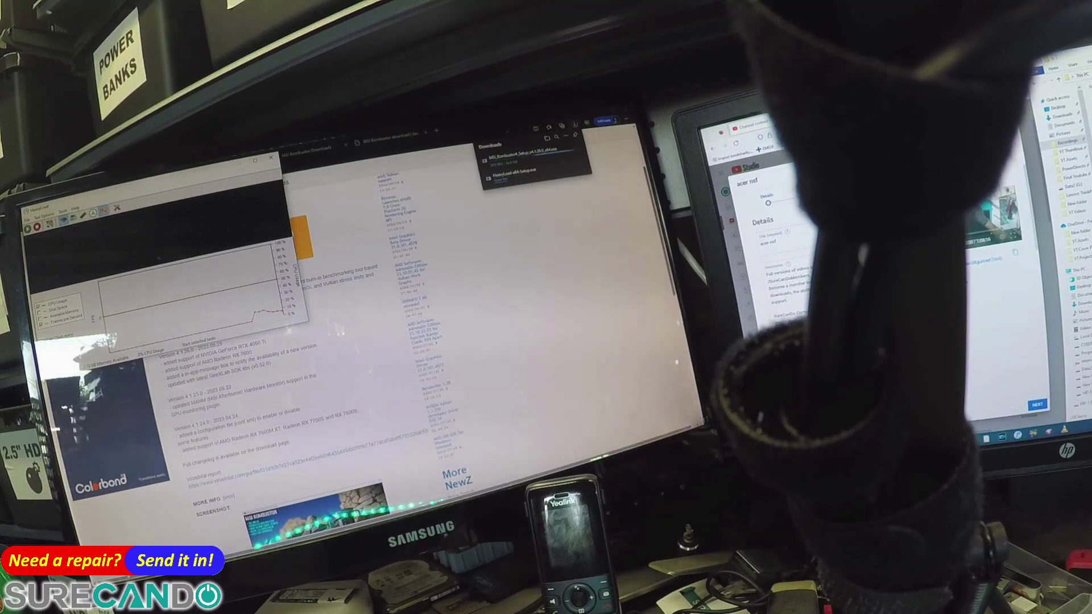
Open Task Manager while the Kombustor stress test is running.
key("ctrl+shift+Escape")
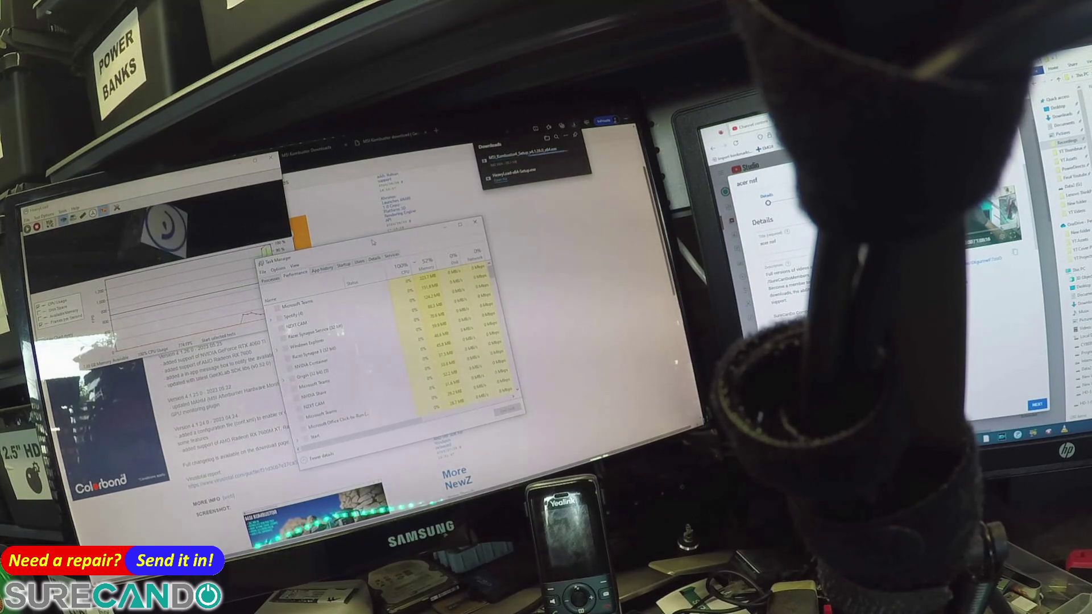
Check the CPU, Memory and GPU 0 performance graphs under load in Task Manager.
left_click_drag(324, 259, 393, 233)
left_click(365, 246)
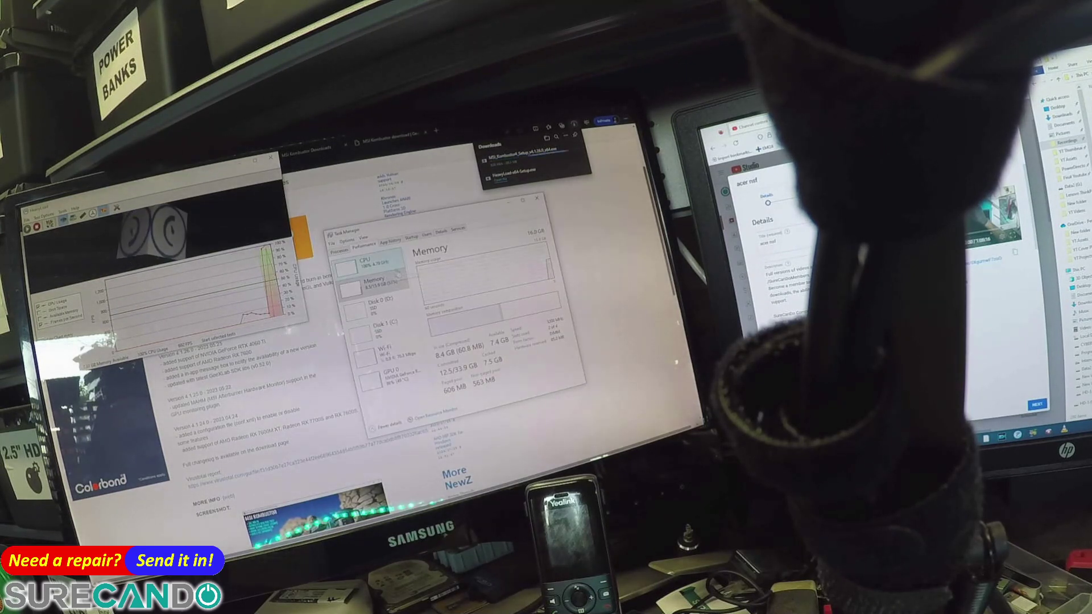
left_click(401, 265)
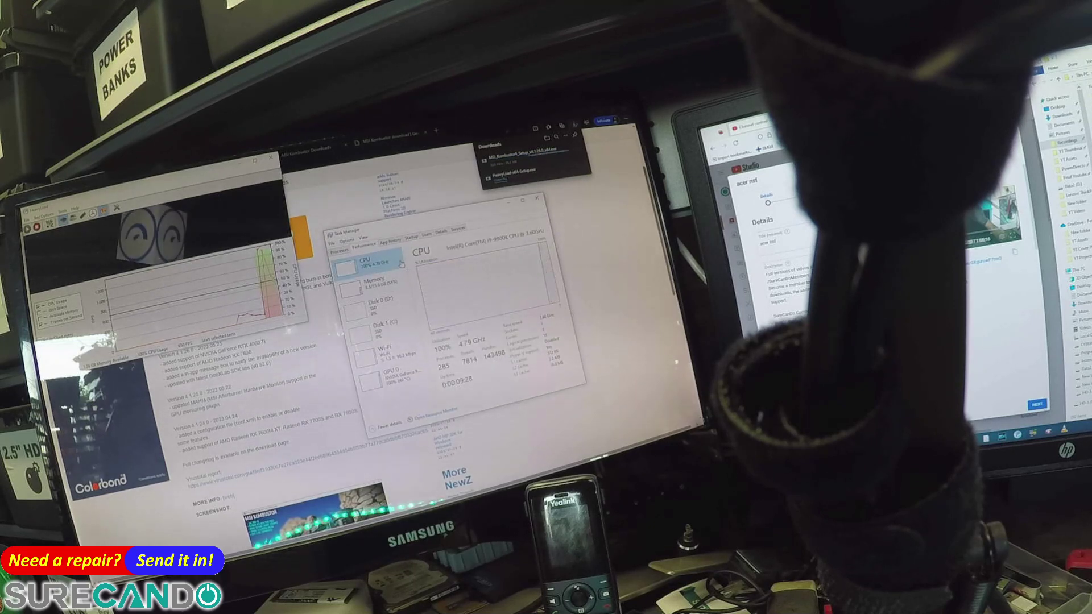
left_click(405, 290)
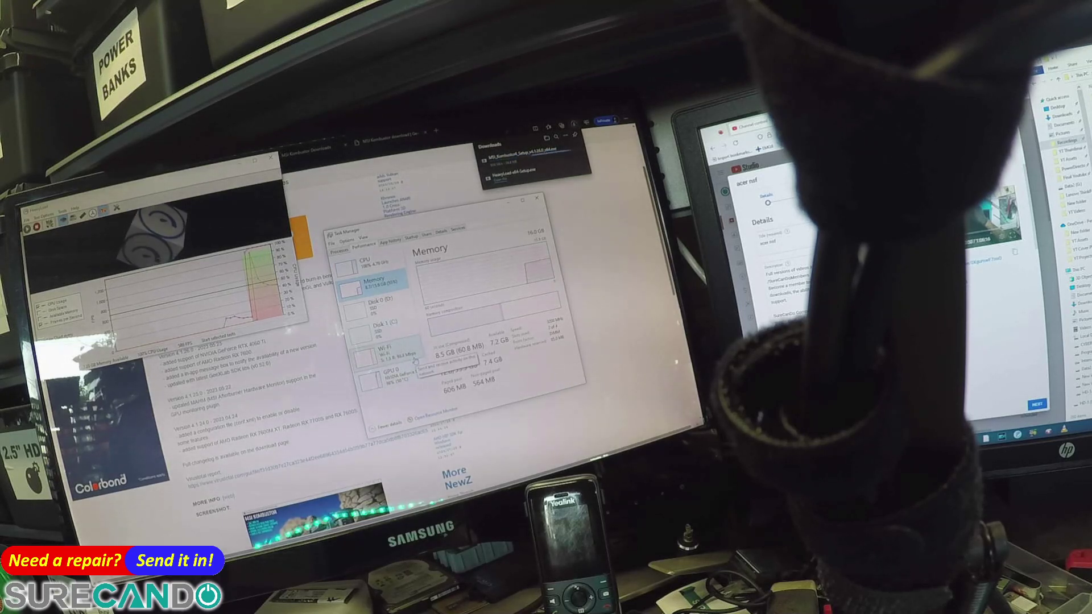
left_click(411, 380)
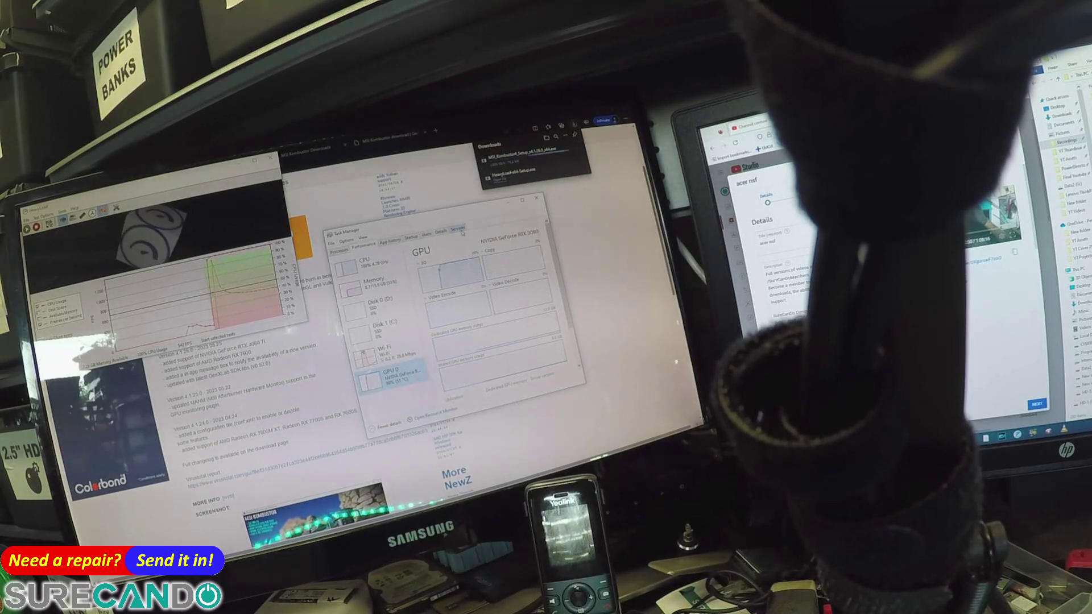
Search Bing for 'open hardware monitor', download its zip from the official site and open it.
key("alt+Tab")
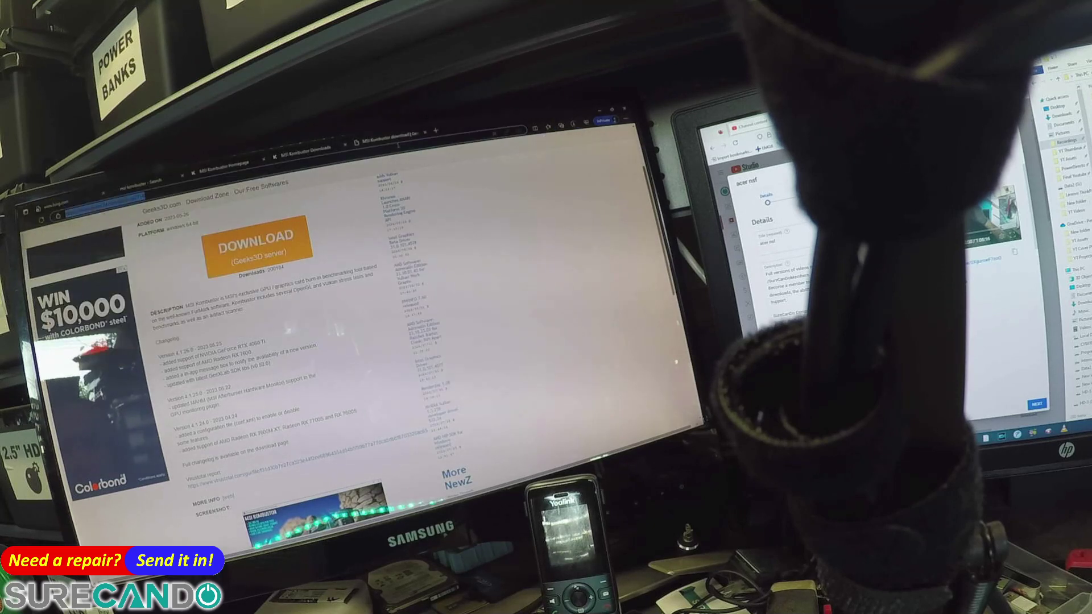
key("ctrl+l")
type("open")
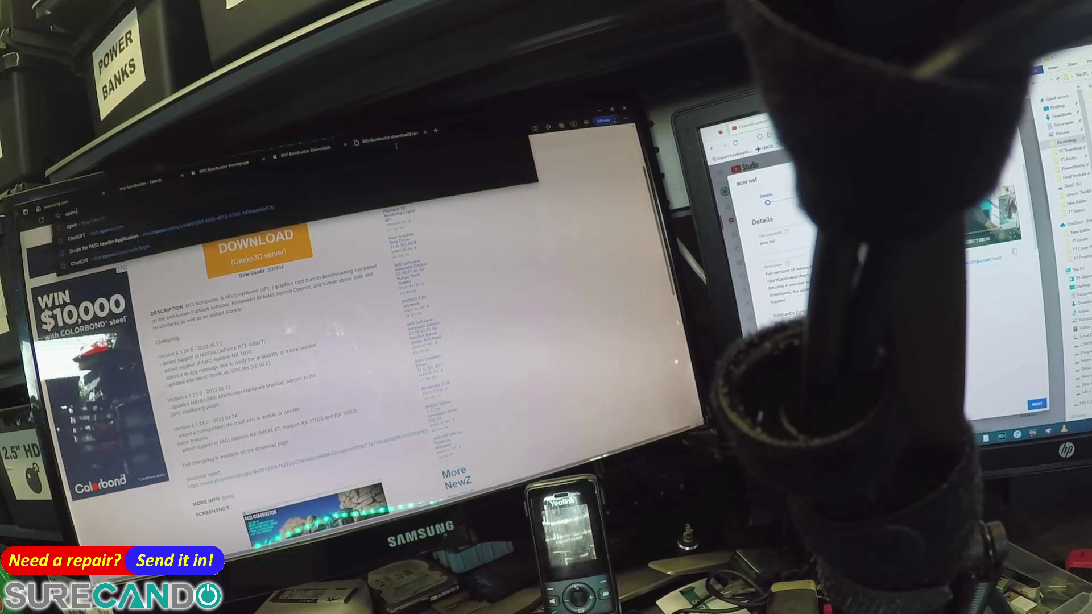
type(" hardware monitor")
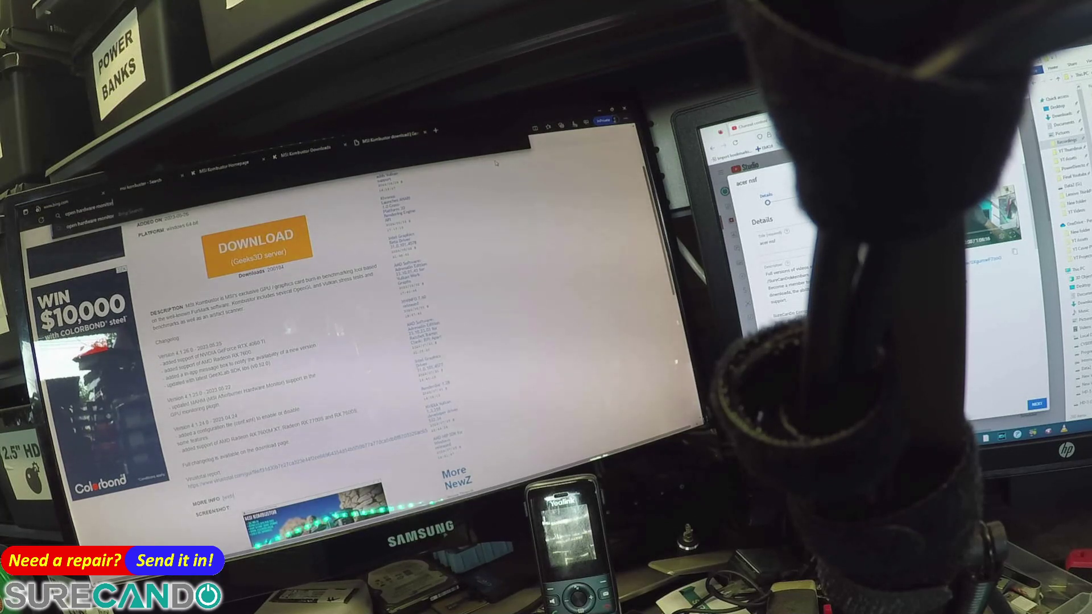
key("Return")
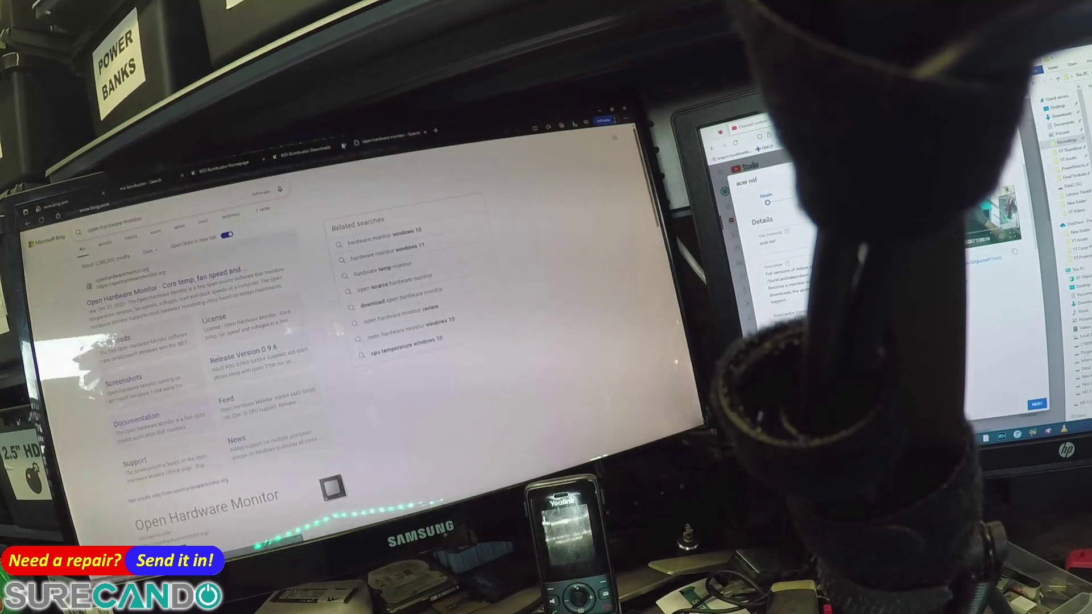
left_click(167, 292)
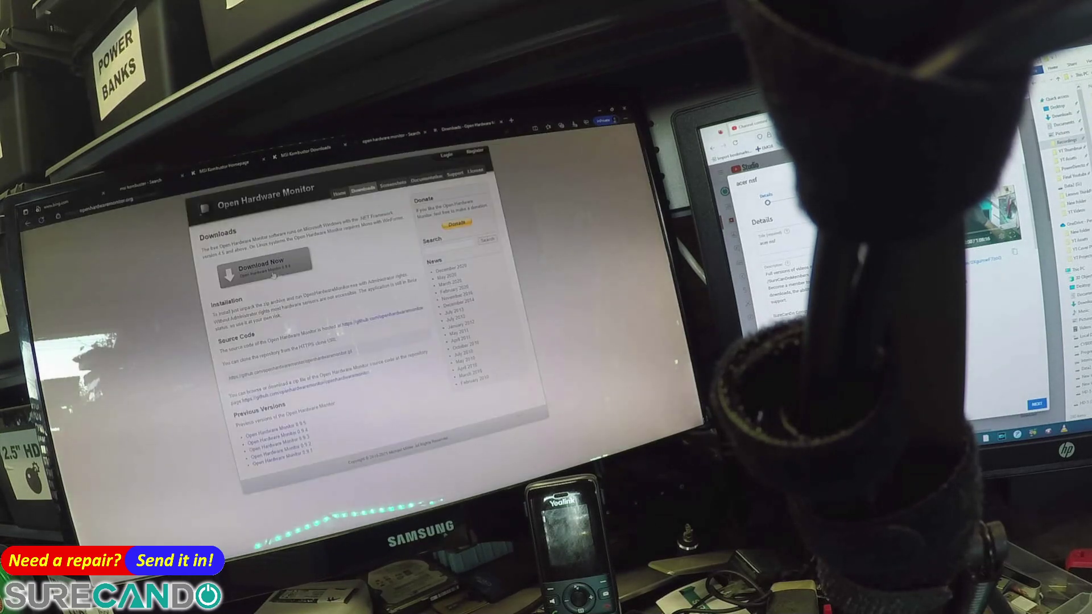
left_click(272, 274)
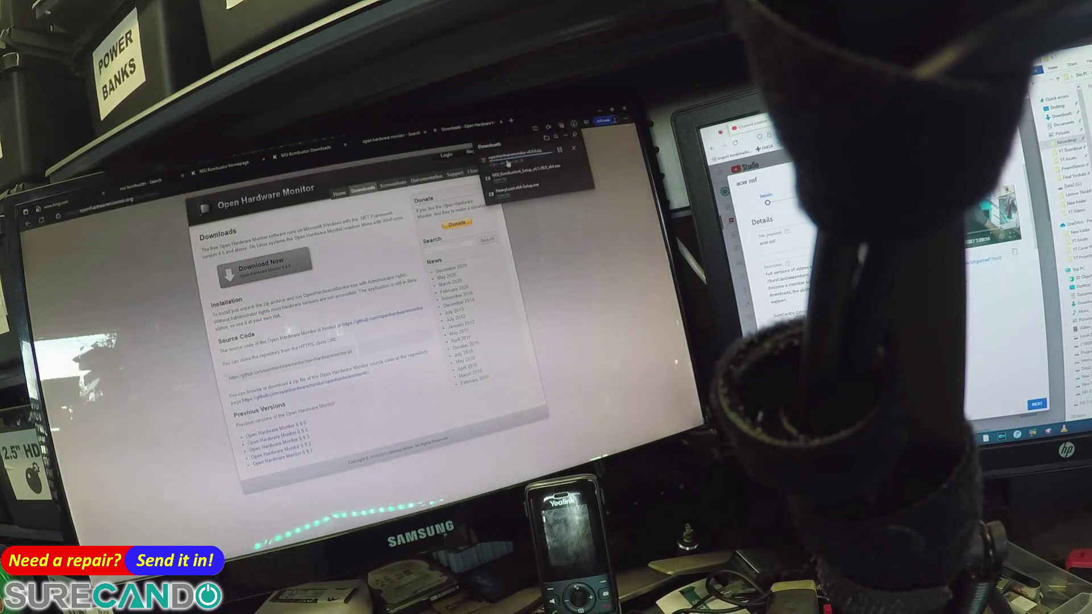
left_click(512, 154)
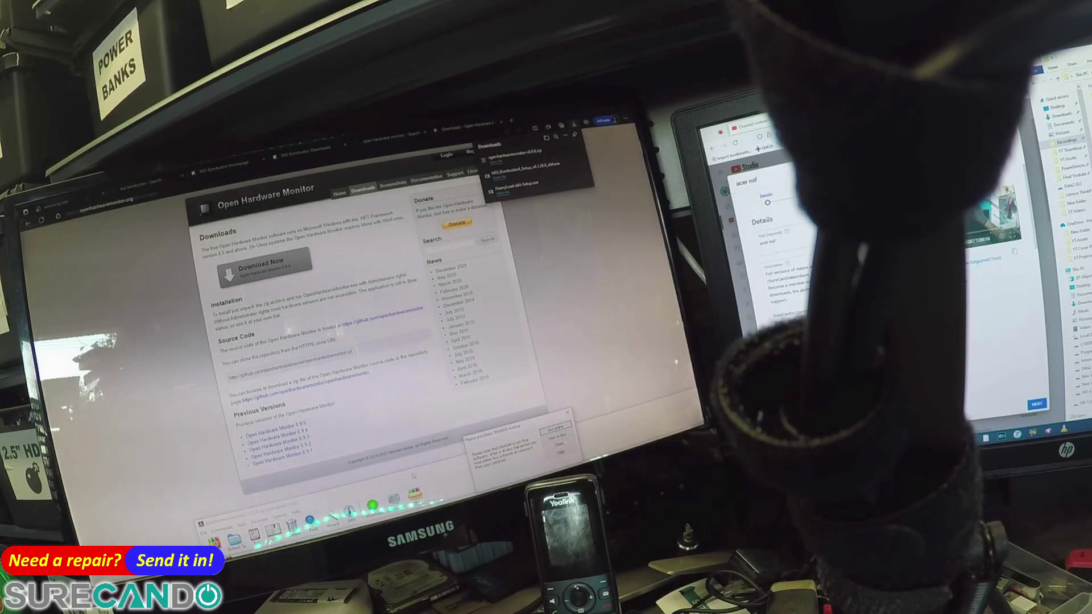
Dismiss the WinRAR reminder and extract the archive into an OpenHardwareMonitor folder in Downloads.
left_click(560, 447)
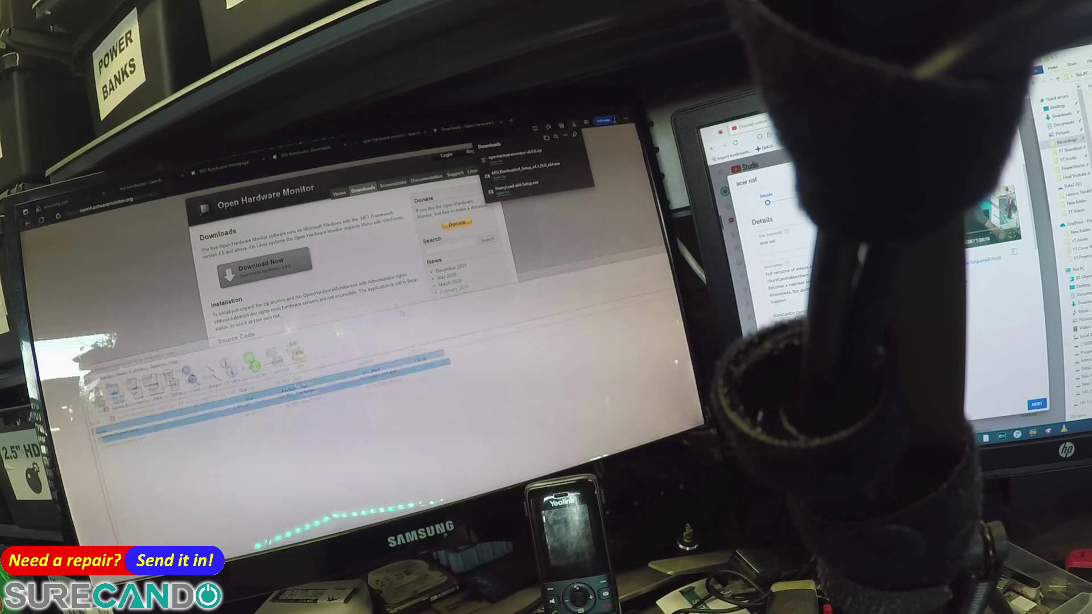
left_click_drag(256, 522, 136, 312)
key("alt+e")
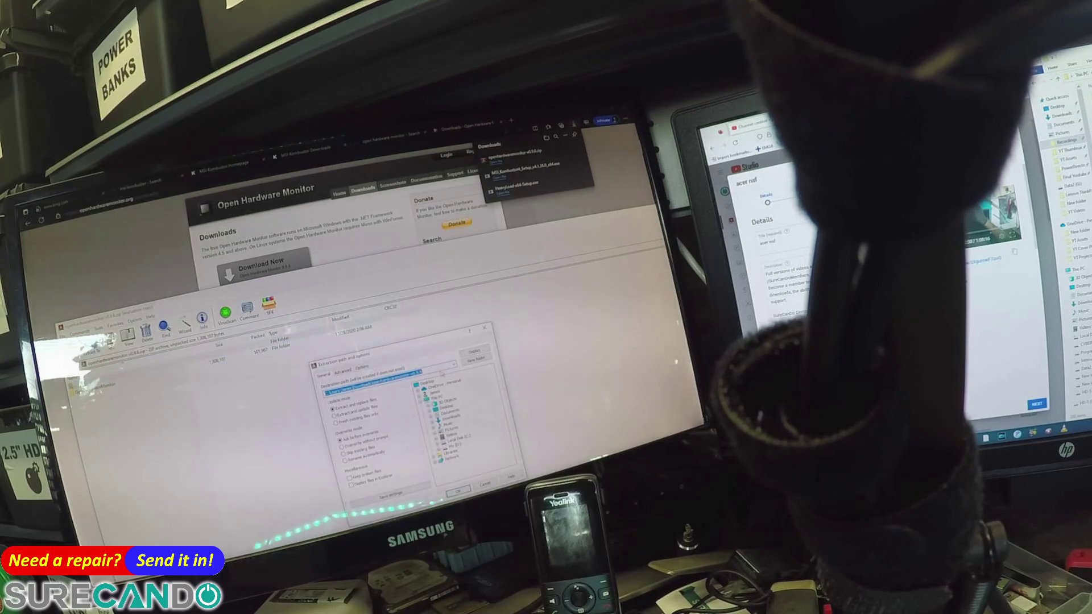
key("Return")
Open the extracted folder via Run and launch OpenHardwareMonitor.exe as administrator.
key("super+r")
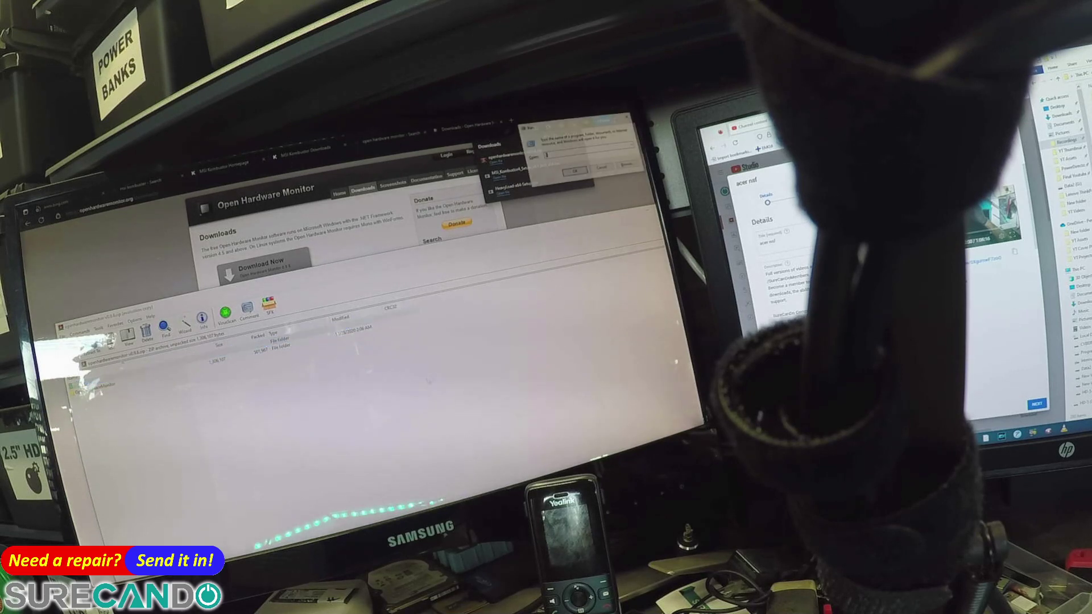
key("ctrl+v")
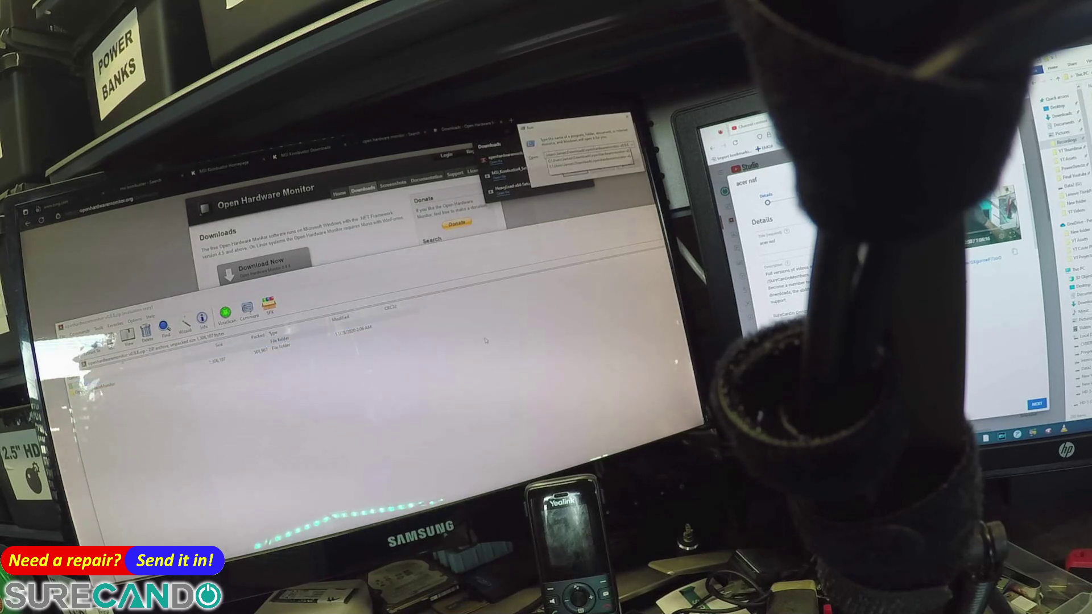
key("Down")
key("Return")
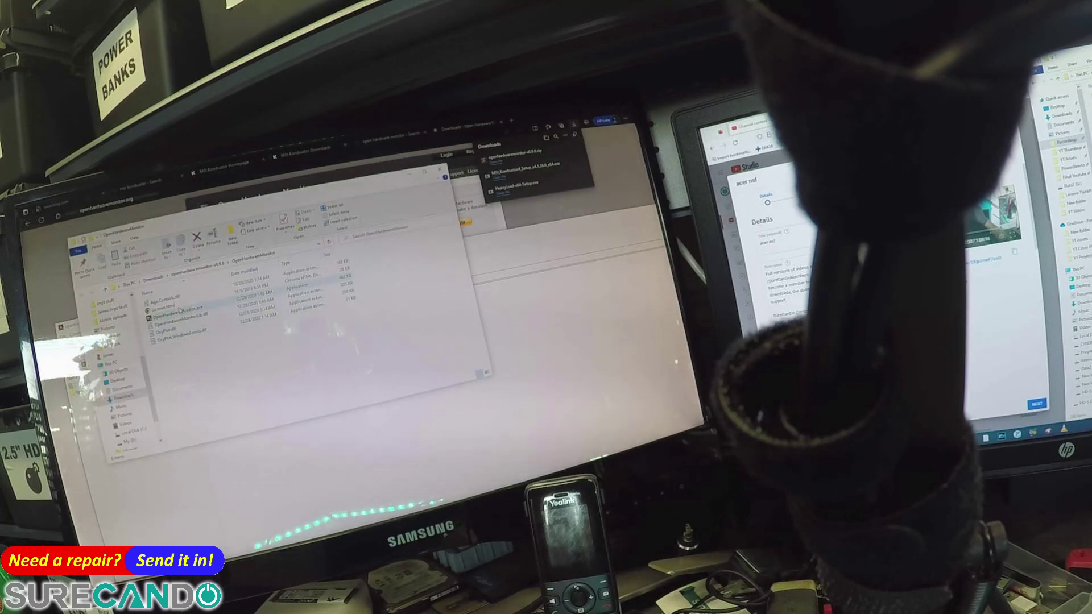
left_click(182, 314)
double_click(182, 314)
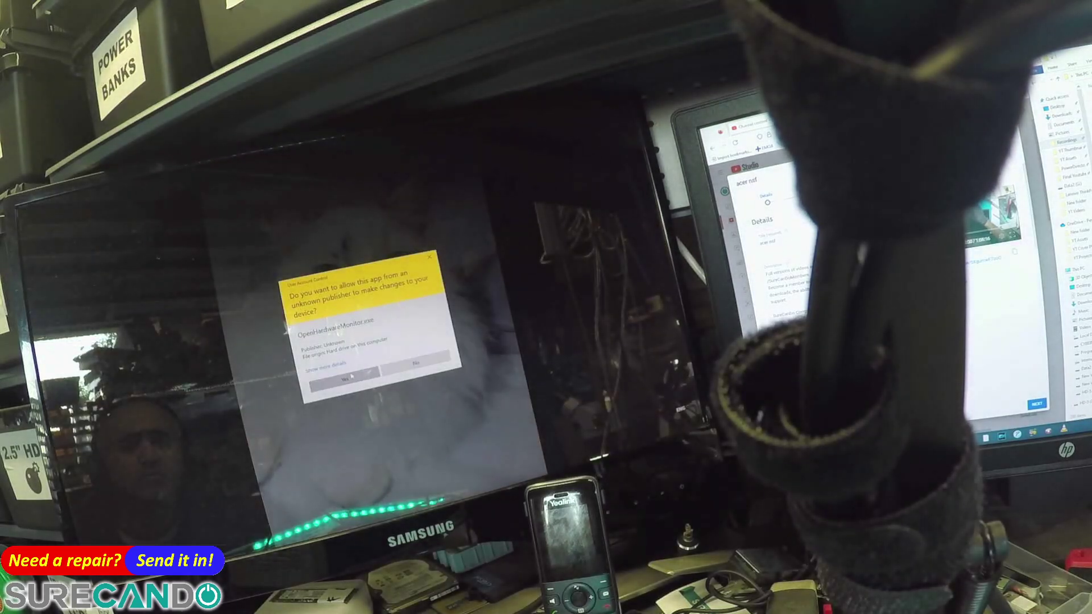
left_click(351, 377)
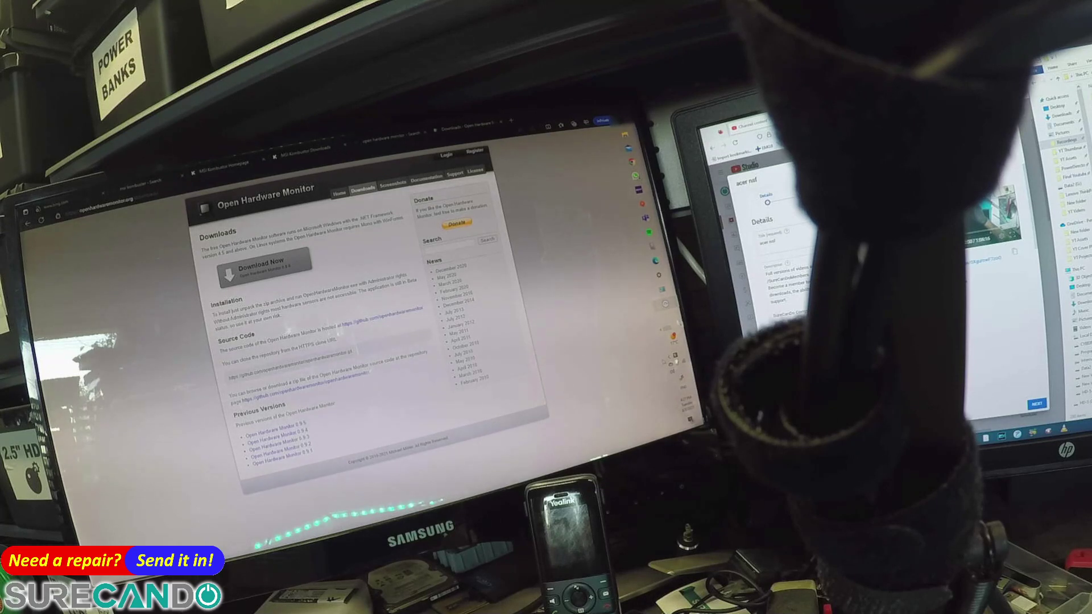
Show Open Hardware Monitor's voltage, temperature and fan readings from the tray, then Task View.
key("alt+Tab")
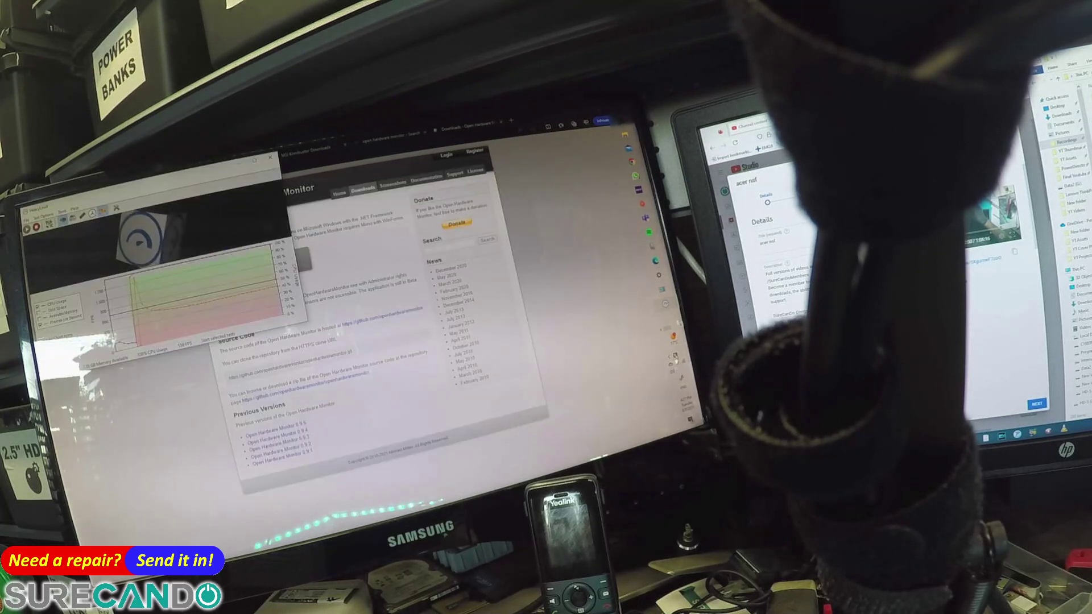
double_click(670, 357)
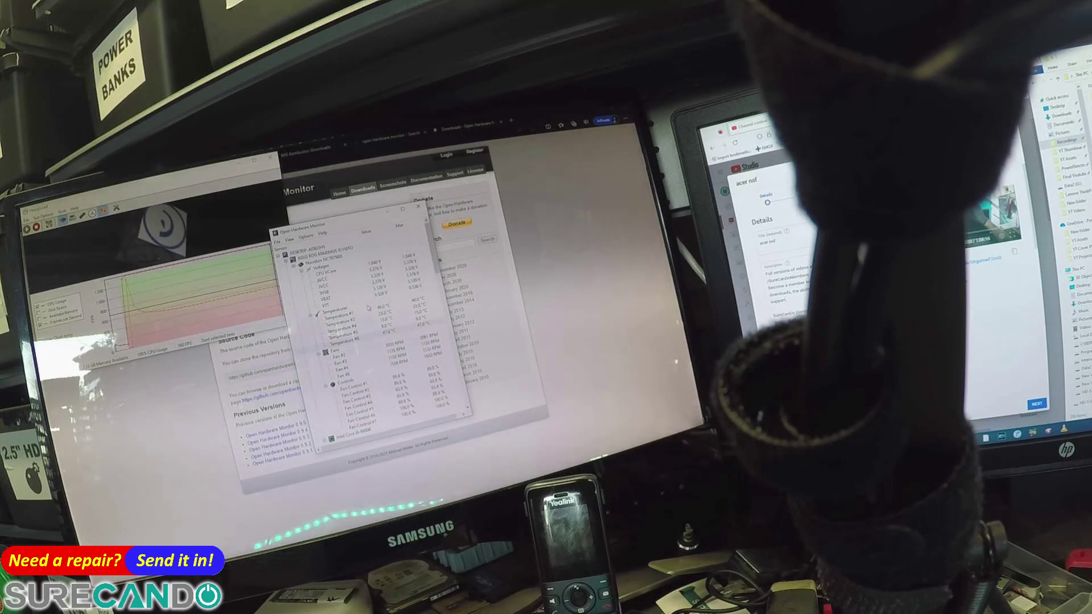
key("super+Tab")
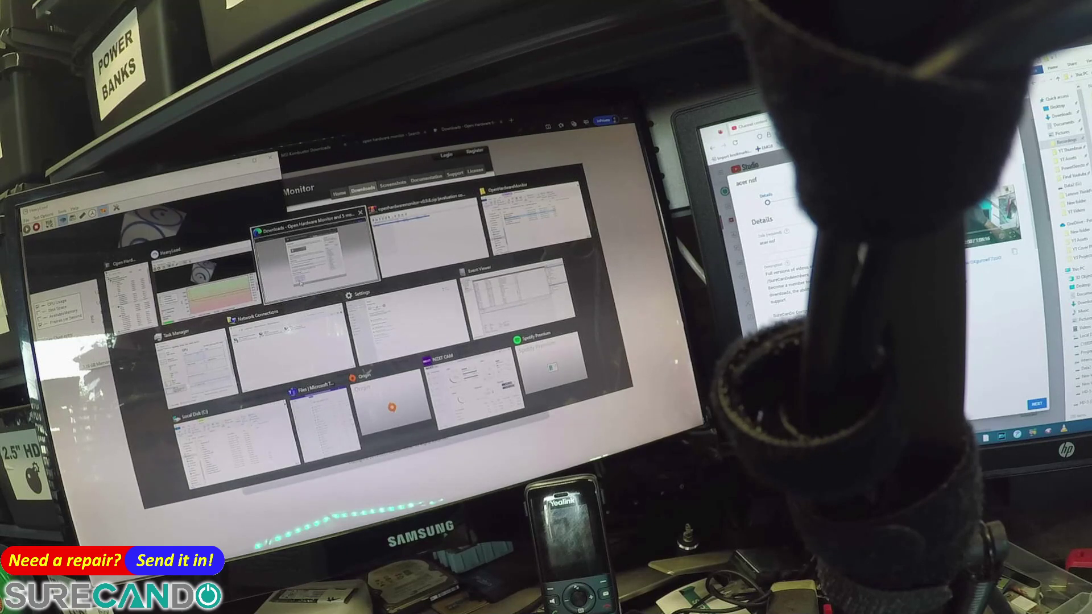
Install Kombustor from Edge Downloads, accepting the license, then launch msinfo32.
left_click(390, 247)
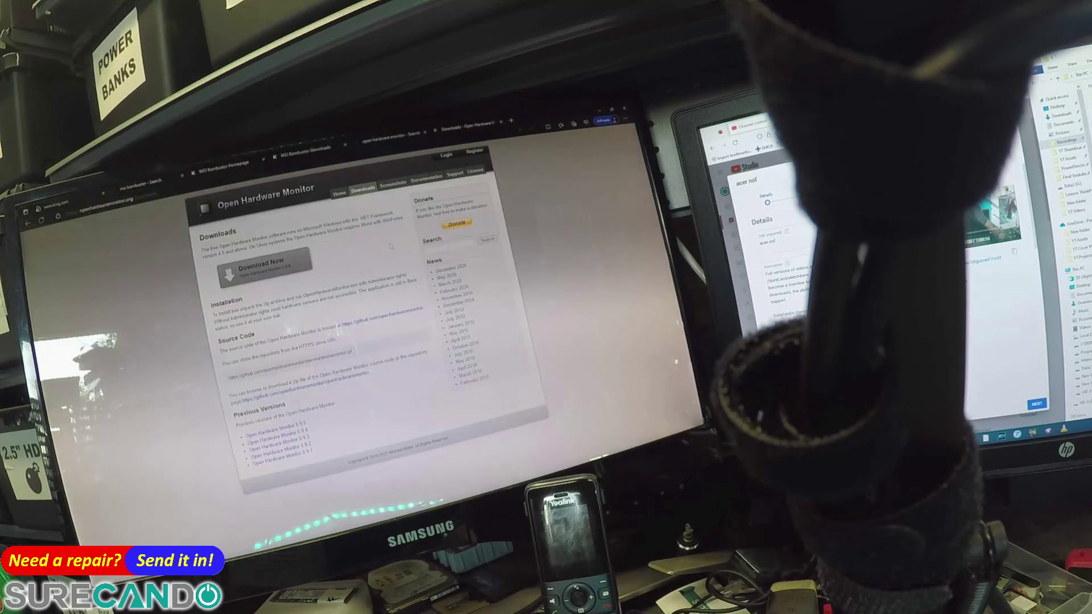
left_click(624, 120)
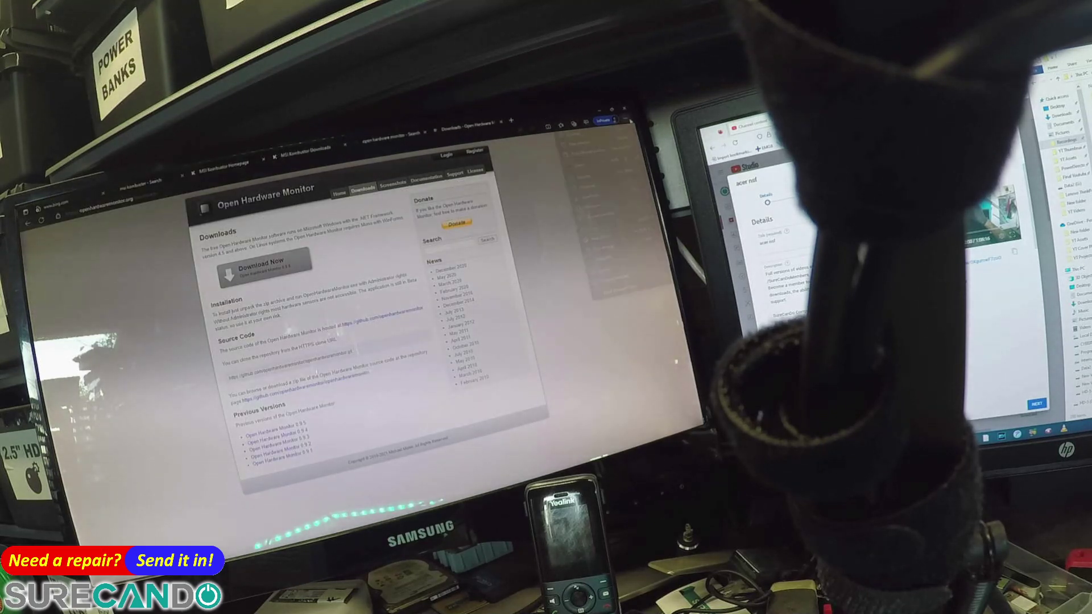
left_click(607, 194)
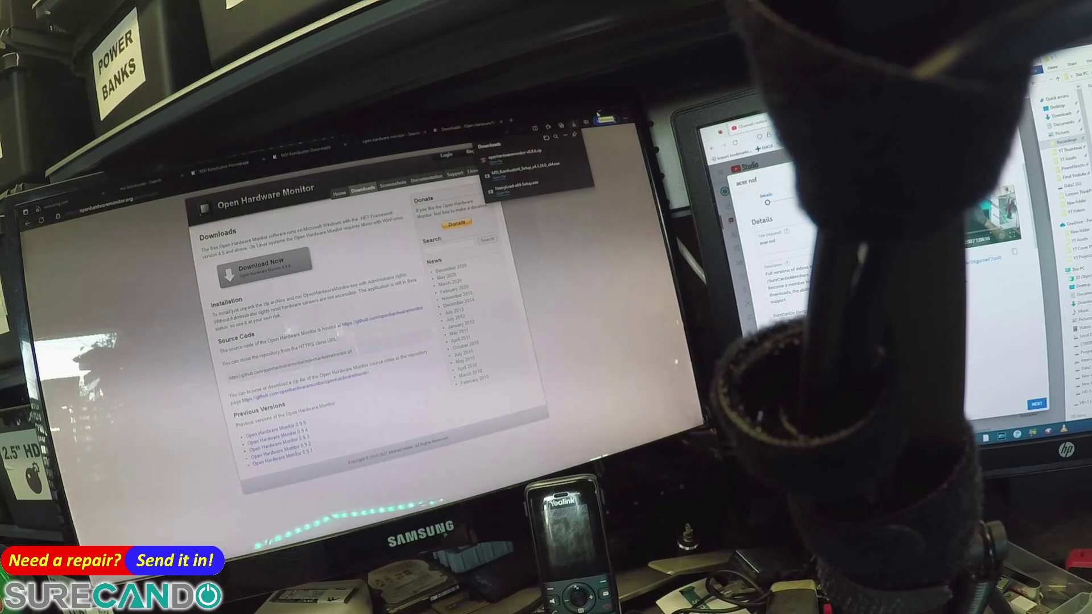
left_click(522, 163)
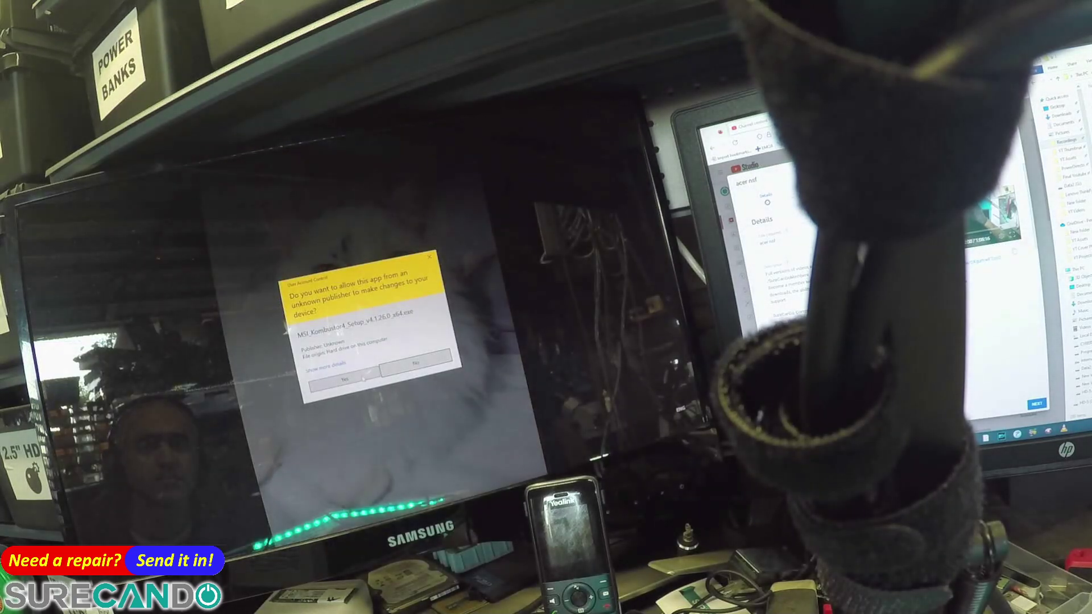
left_click(345, 378)
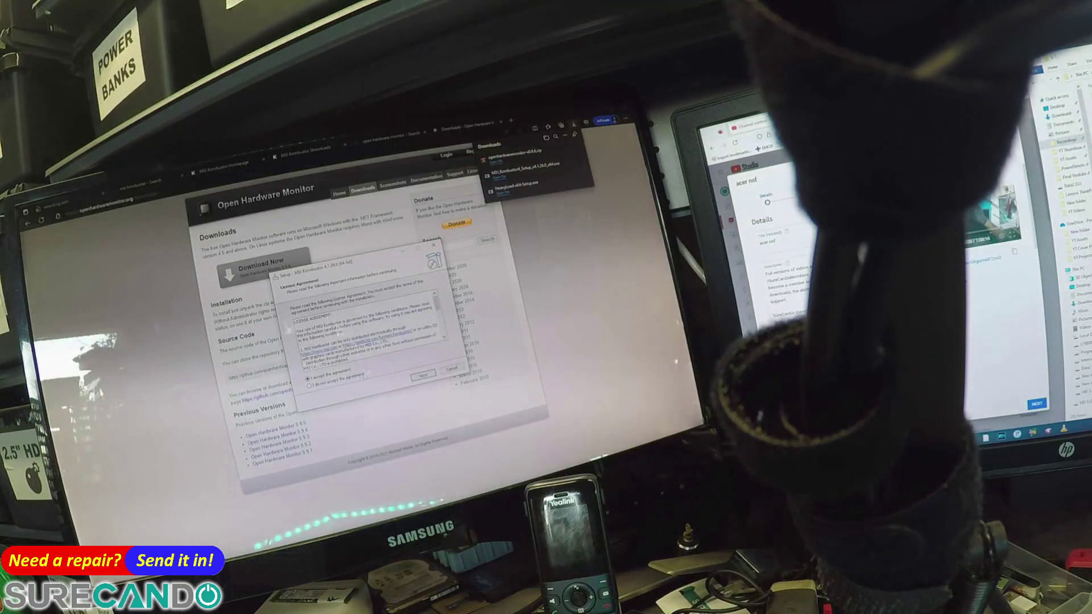
left_click(424, 377)
left_click(425, 376)
left_click(424, 376)
left_click(424, 377)
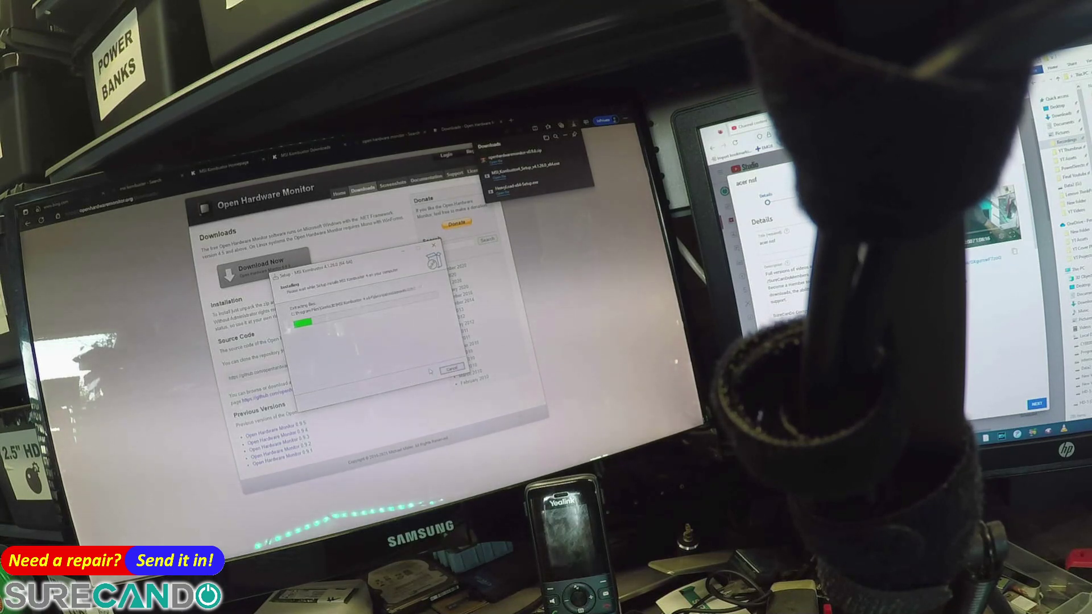
key("super+r")
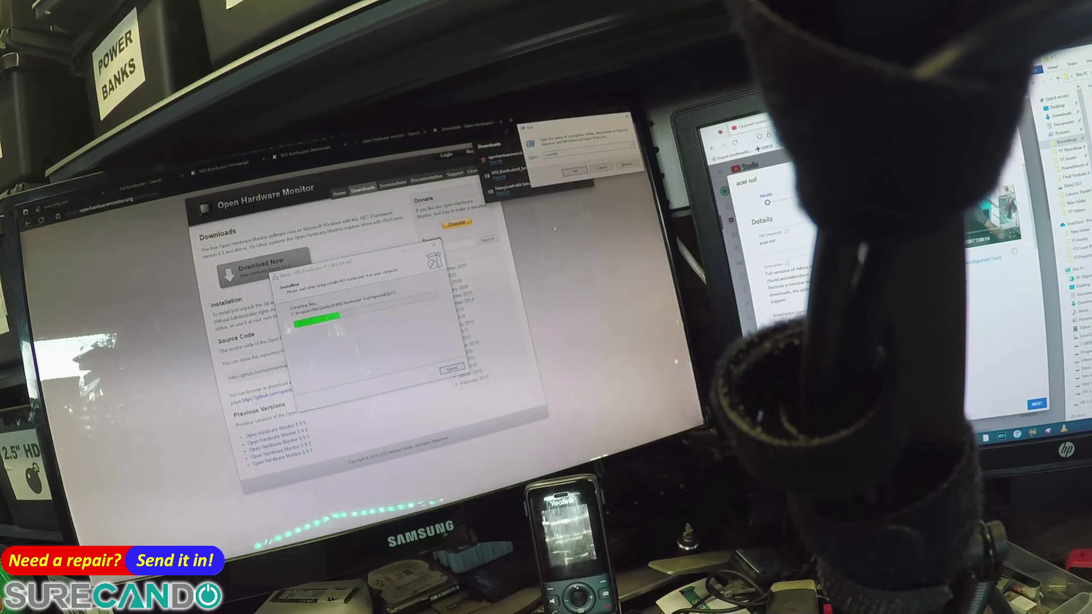
key("Return")
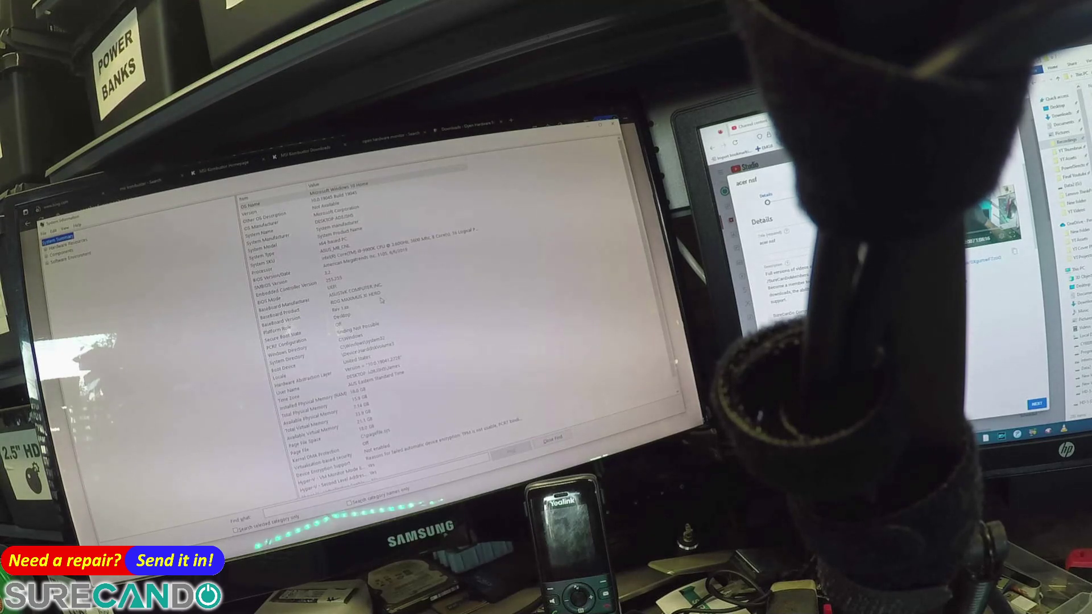
Check the ROG MAXIMUS XI HERO baseboard product and version, BIOS mode and BIOS version/date.
left_click(380, 297)
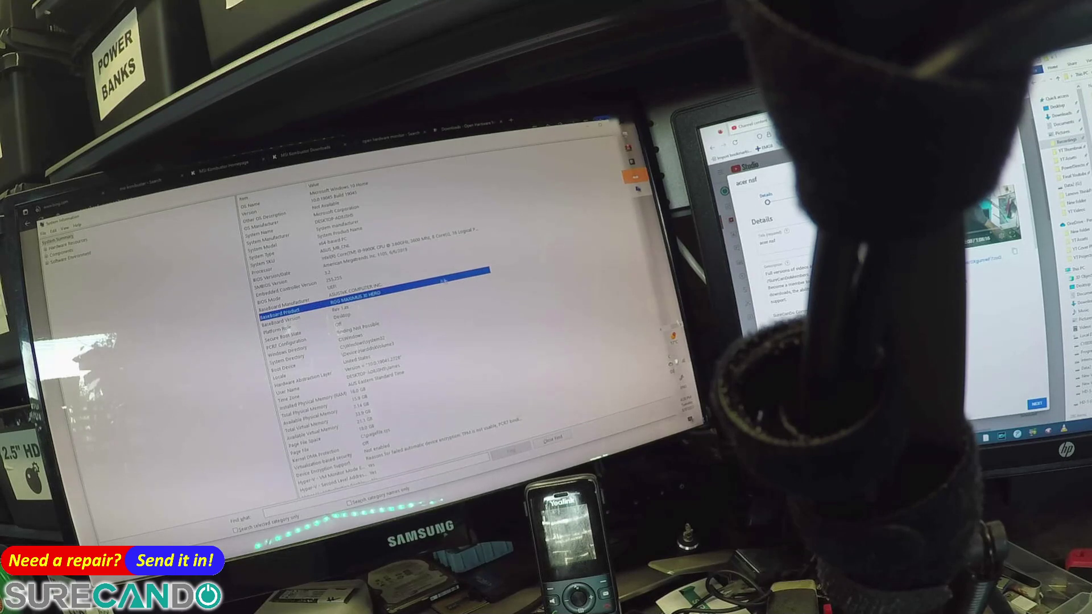
left_click(362, 312)
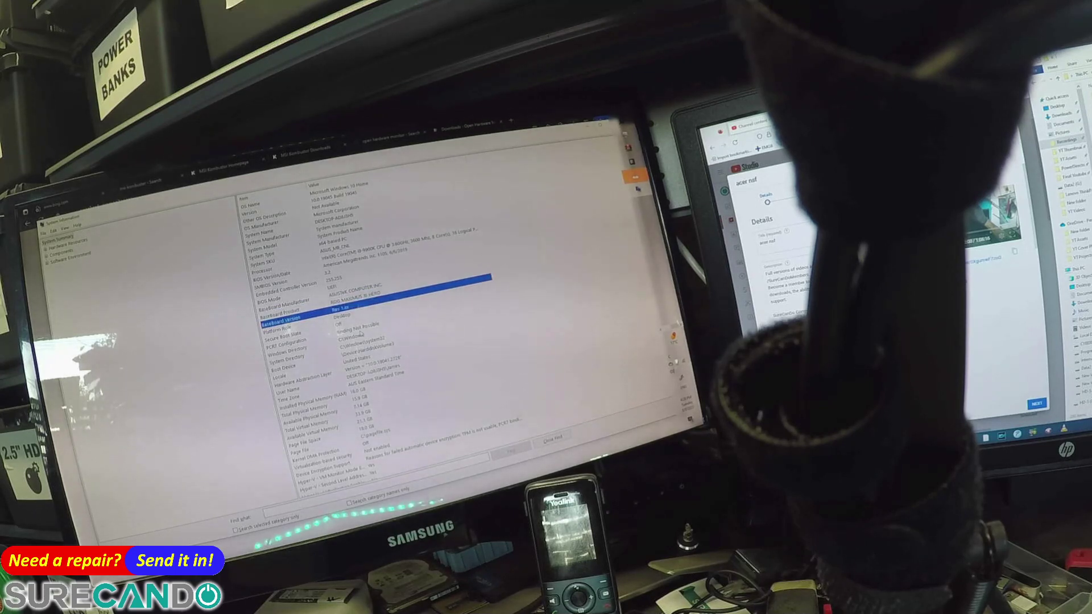
left_click(380, 294)
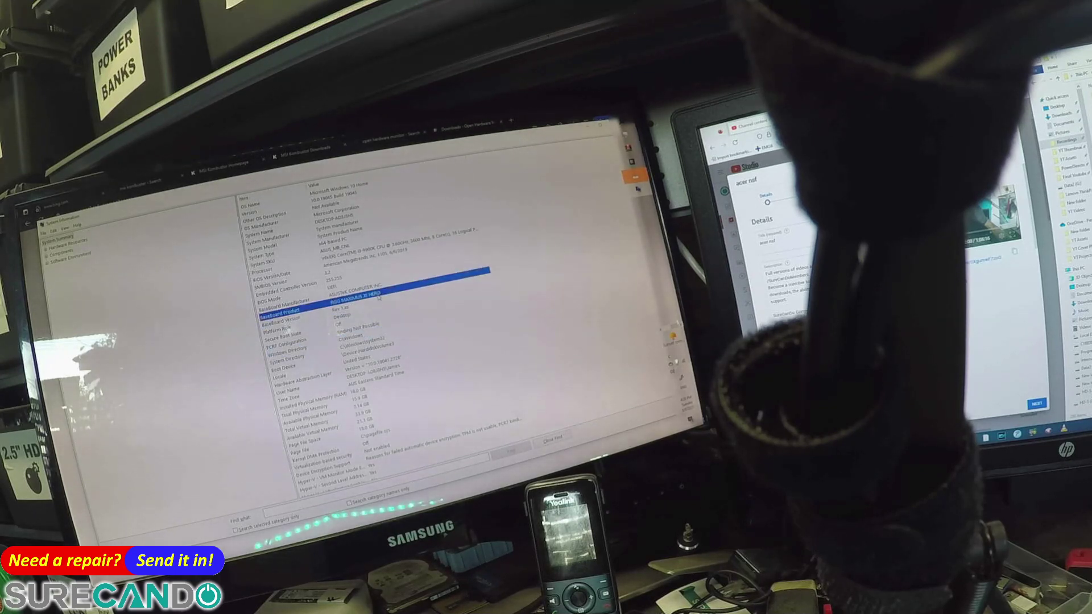
left_click(358, 264)
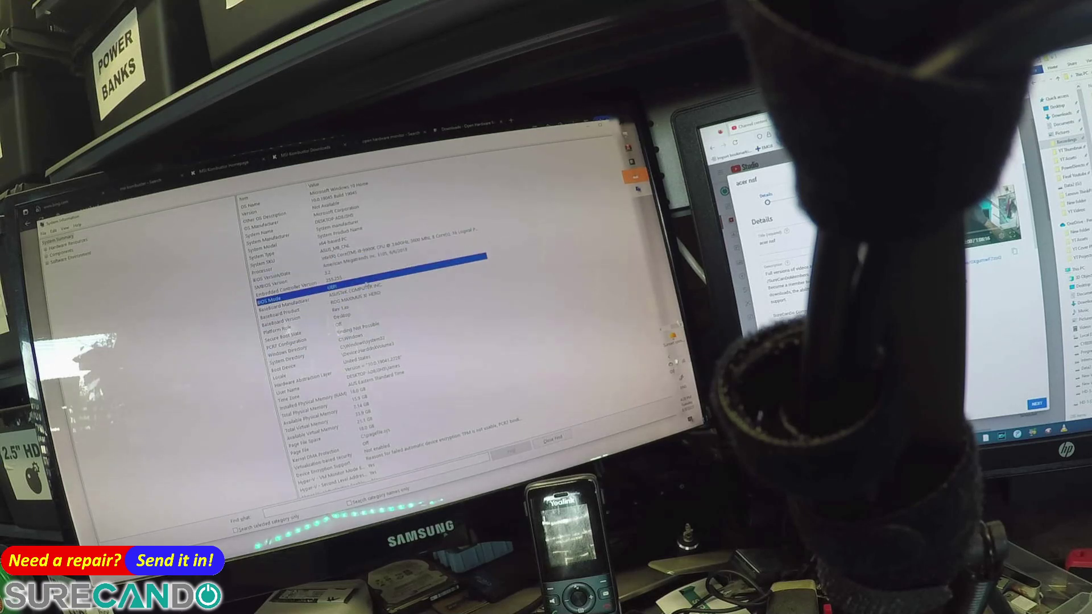
left_click(372, 259)
key("alt+Tab")
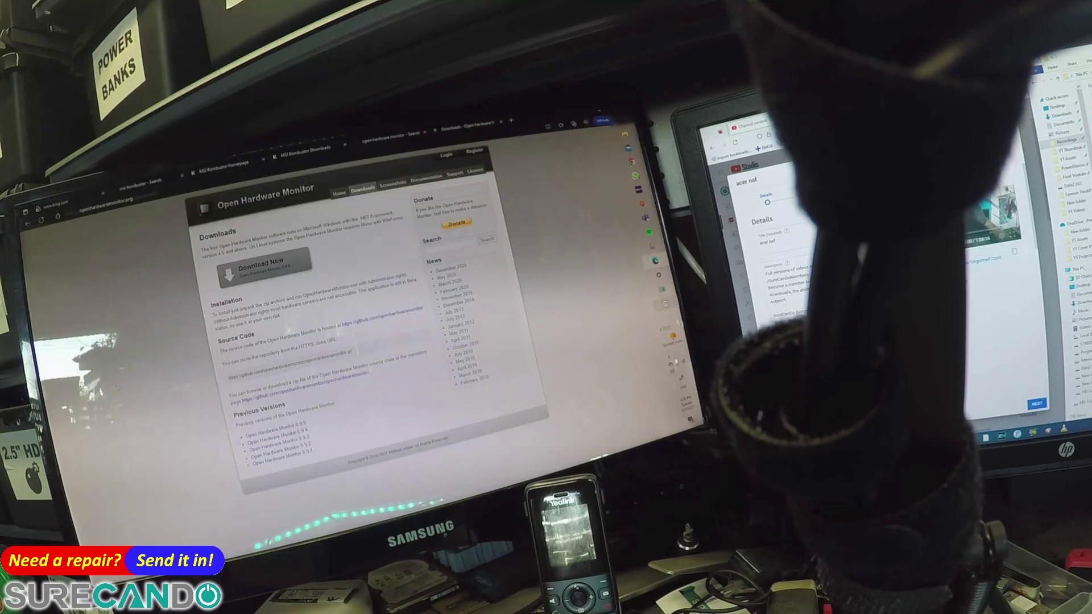
Switch to the MSI Kombustor launcher window with Alt+Tab.
key("alt+Tab")
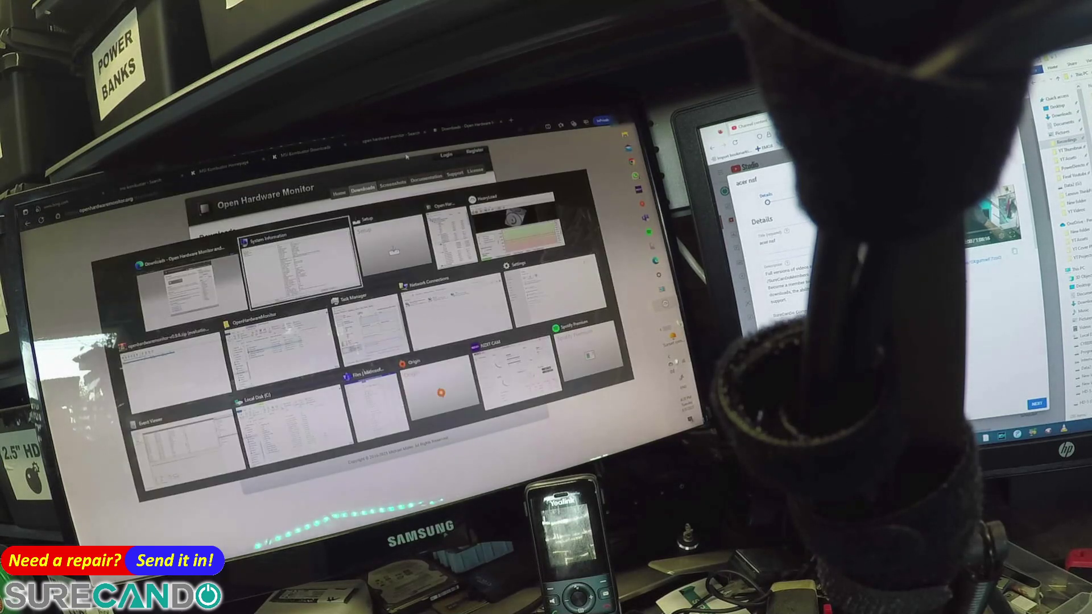
key("alt+Tab")
key("alt+Tab")
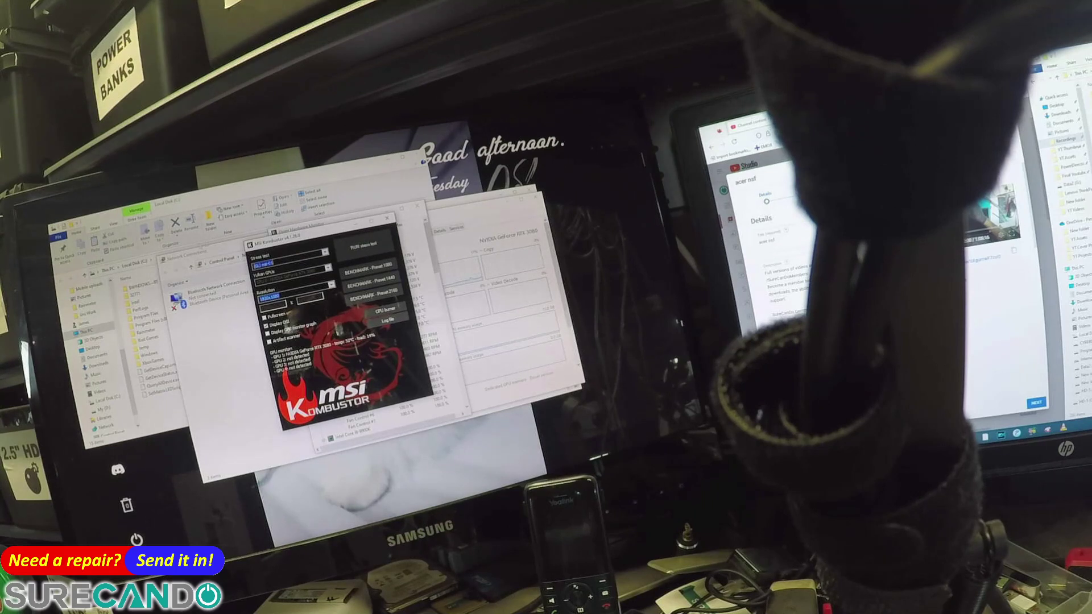
Start the fullscreen OpenGL GPU stress test from the Kombustor launcher.
left_click(359, 246)
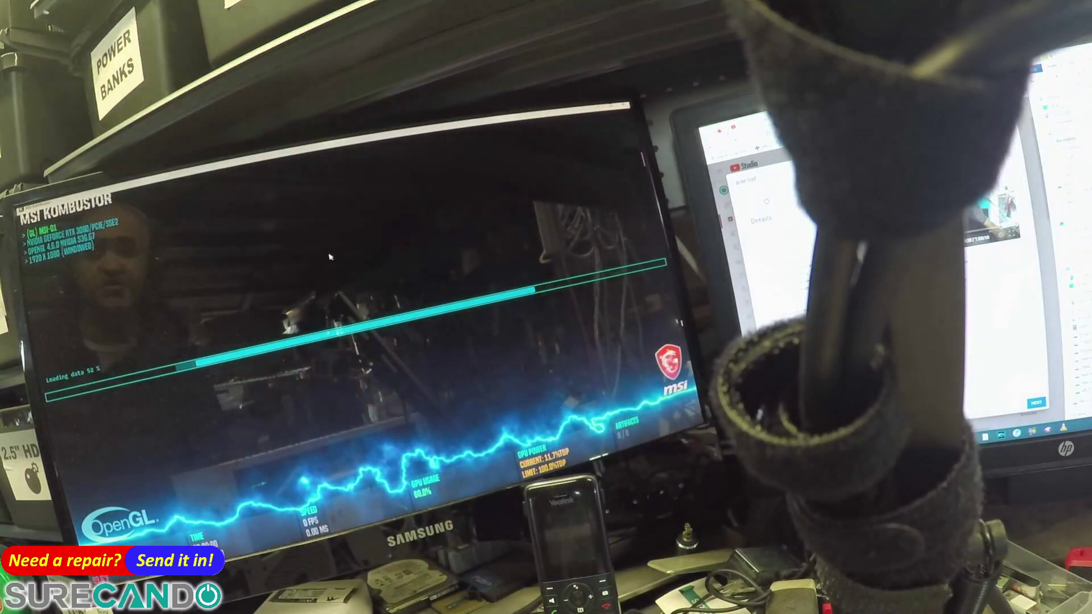